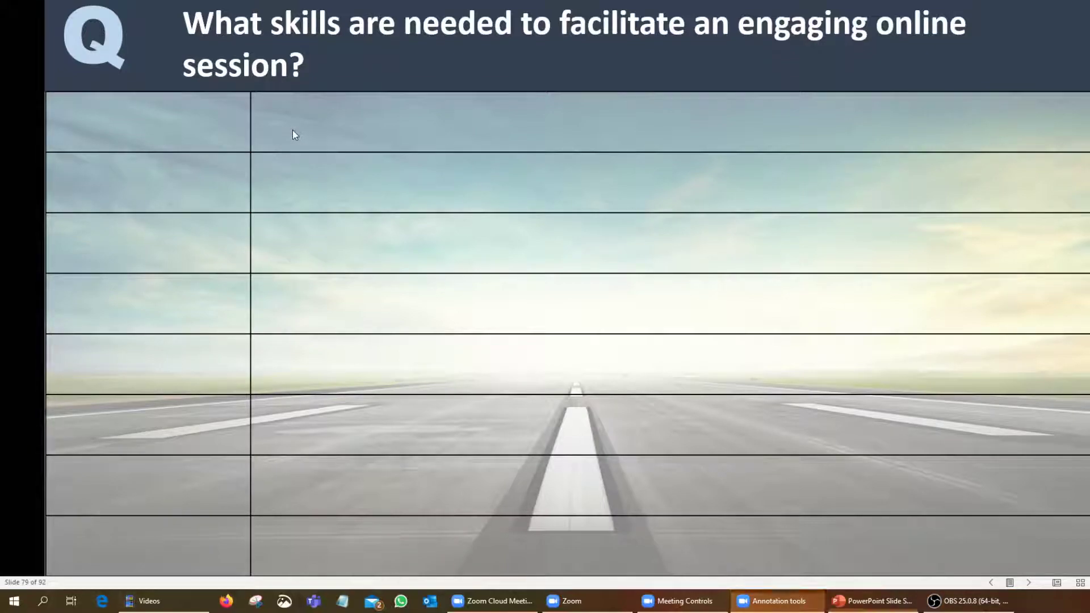
- End the running slide show and return to the editing view
key("Escape")
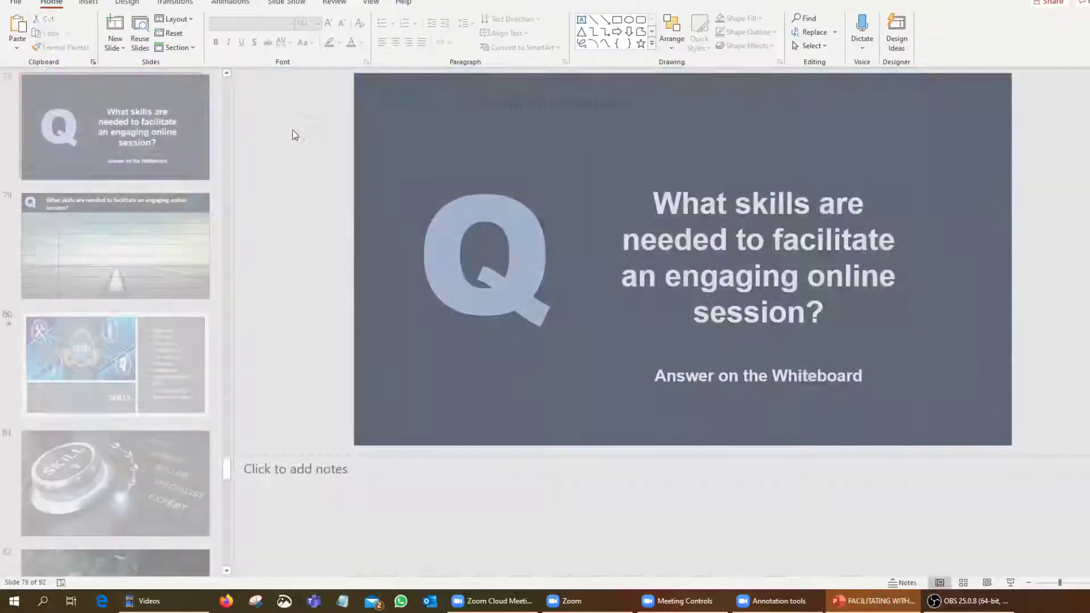
- On slide 79, drag the lined table down over the lower half of the runway picture
left_click(144, 230)
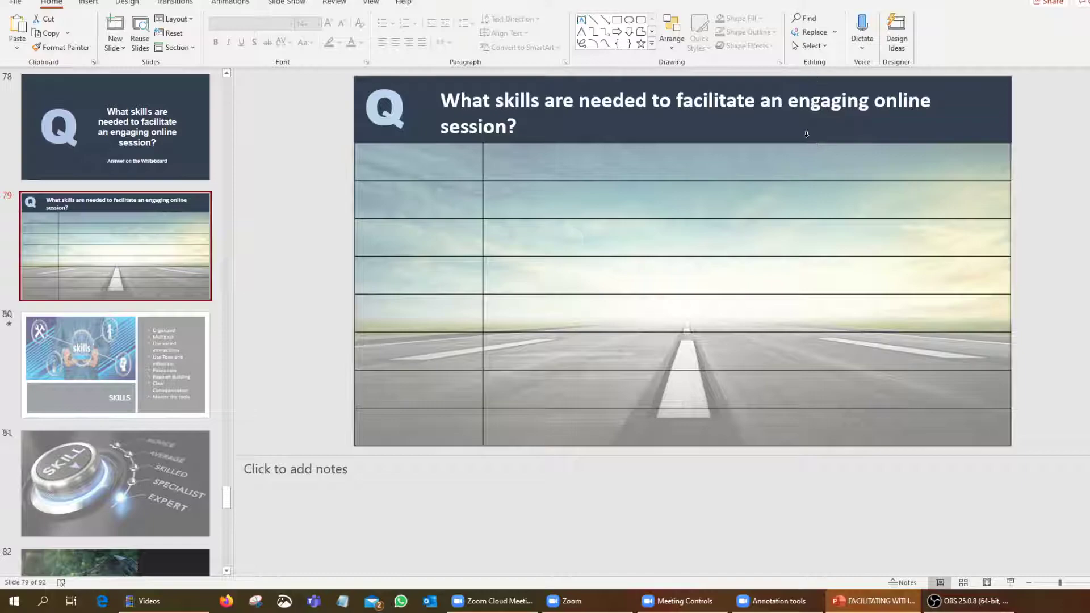
left_click(592, 178)
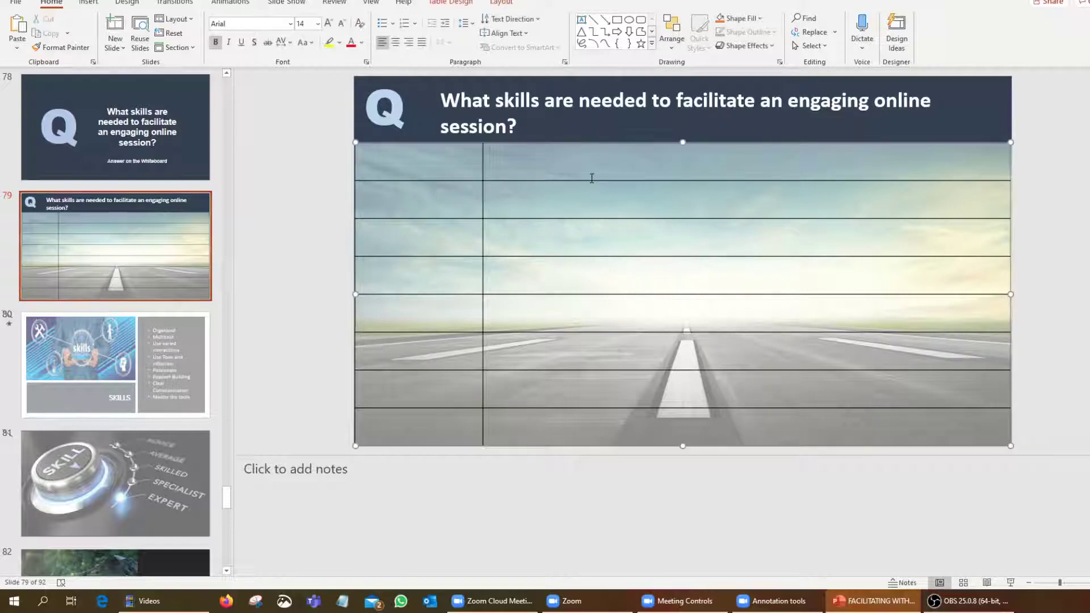
left_click_drag(481, 147, 486, 266)
mouse_move(562, 199)
left_mouse_down()
mouse_move(564, 251)
mouse_move(564, 198)
left_mouse_up()
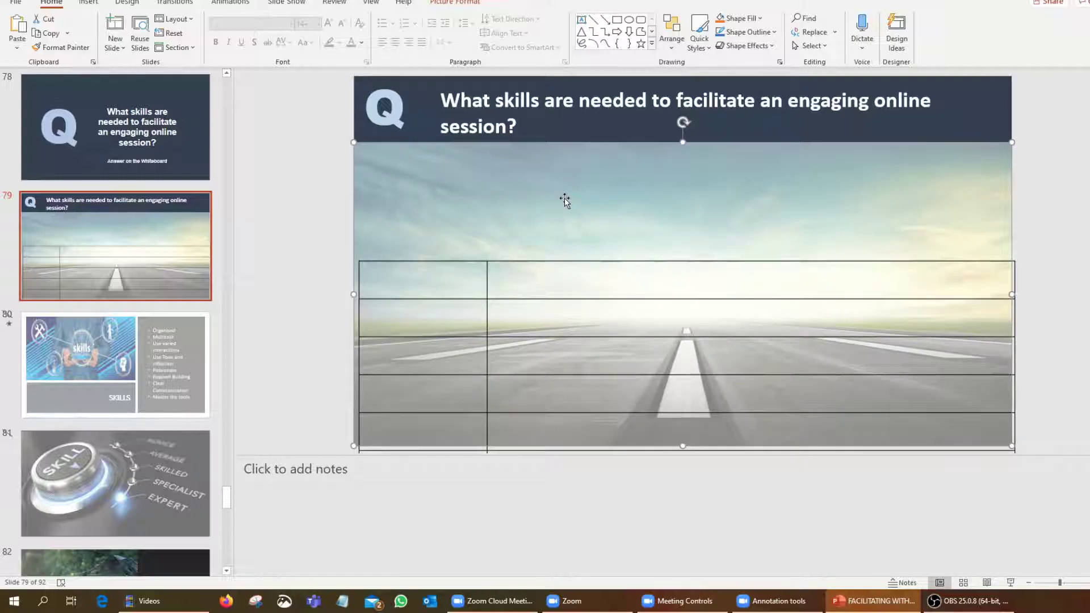
- Set the runway picture's transparency to 50% in Format Picture
right_click(565, 199)
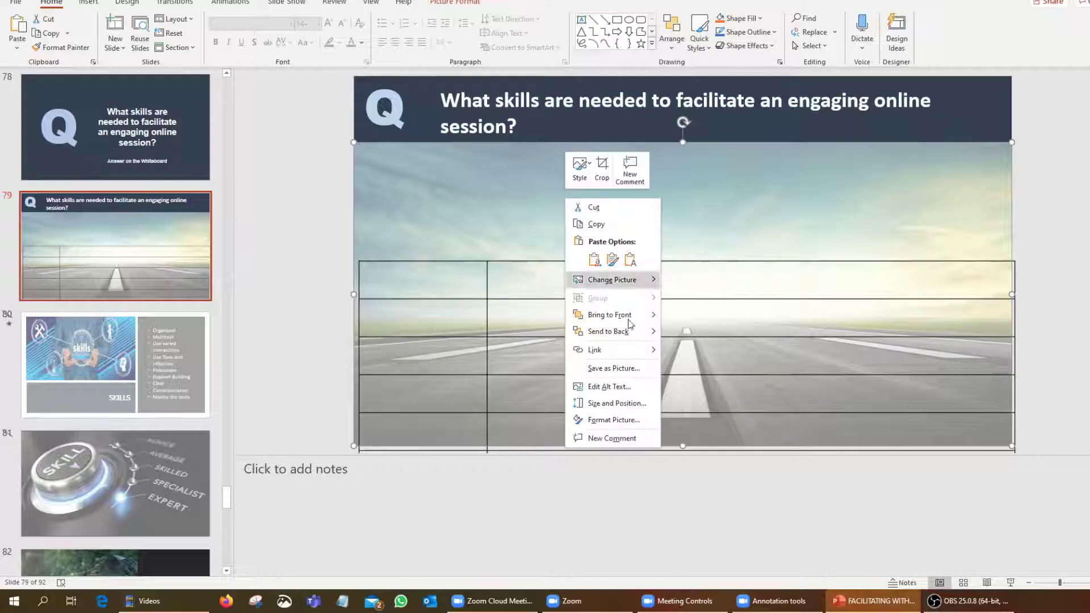
left_click(635, 423)
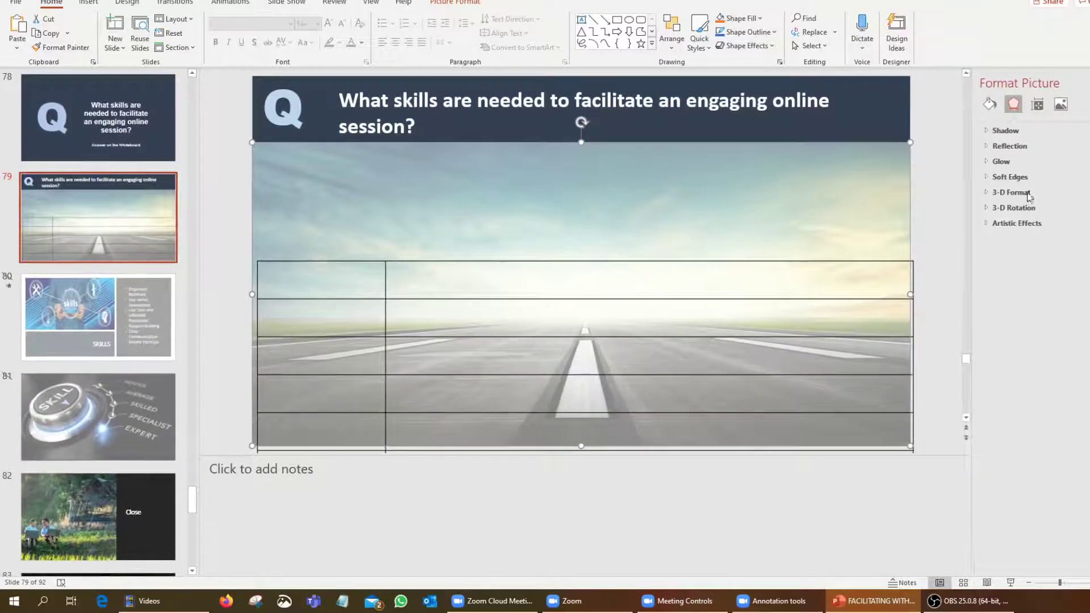
left_click(1060, 105)
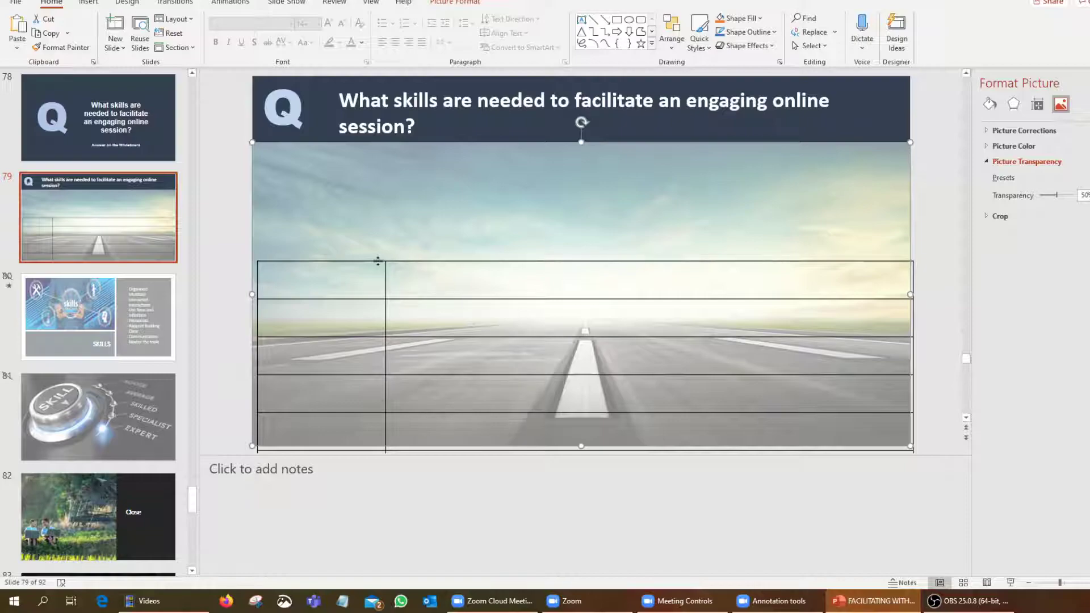
- Drag the lined table up and left over the runway, then bring up the Insert Table grid
left_click(390, 264)
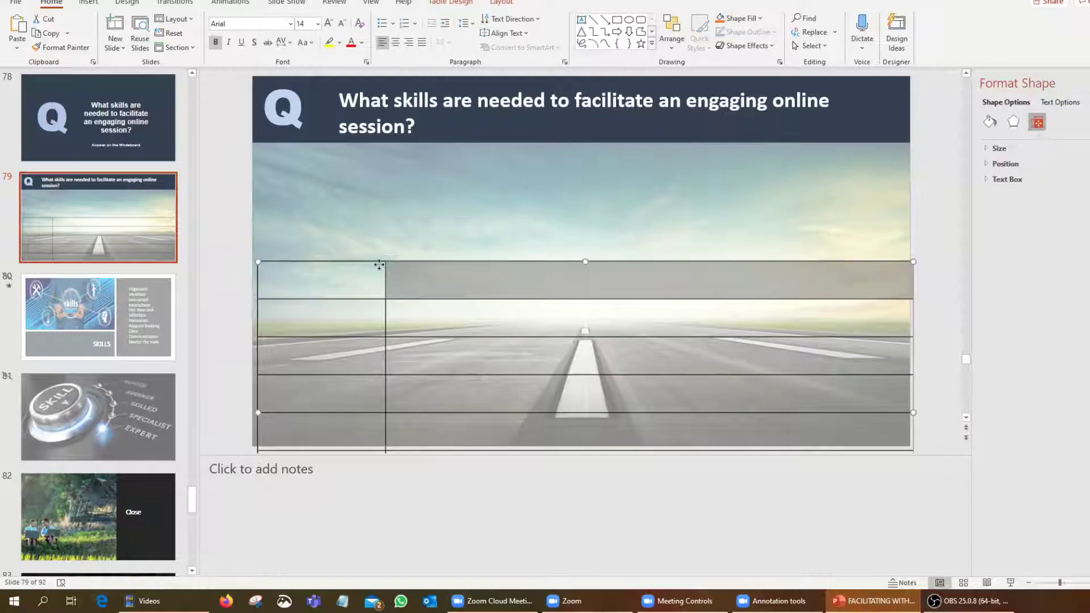
left_click_drag(377, 261, 370, 211)
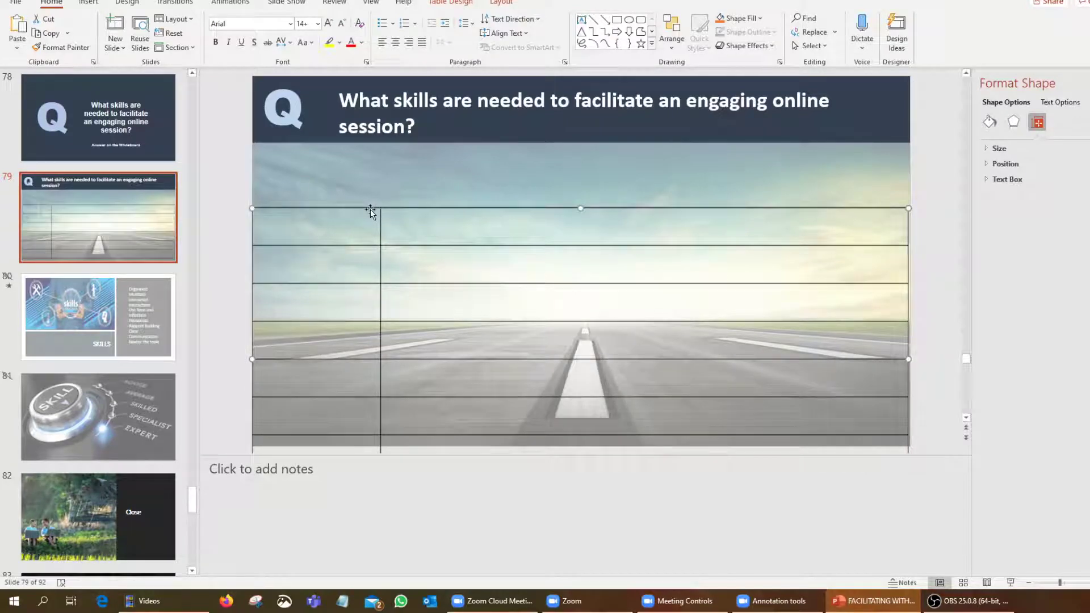
left_click(86, 3)
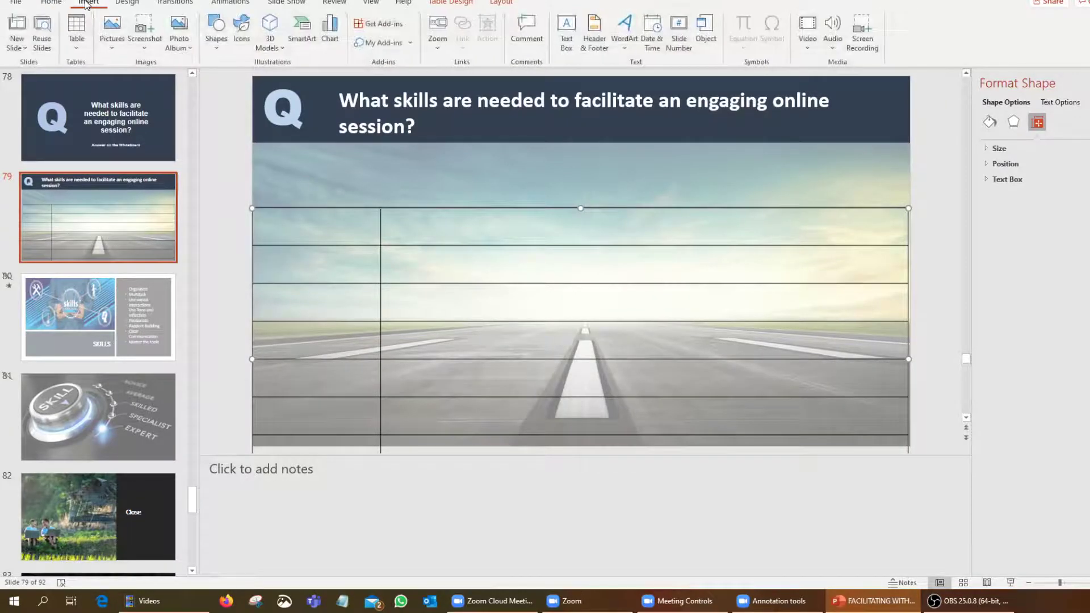
left_click(78, 49)
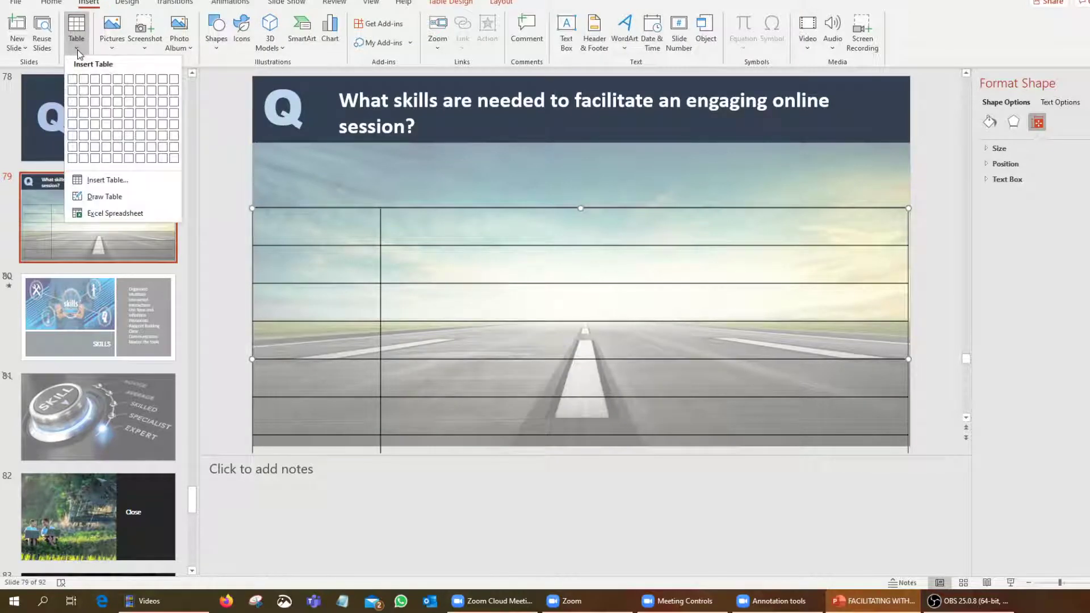
- Insert a 2-column, 7-row table, after undoing an accidental 2x1 table
left_click(85, 80)
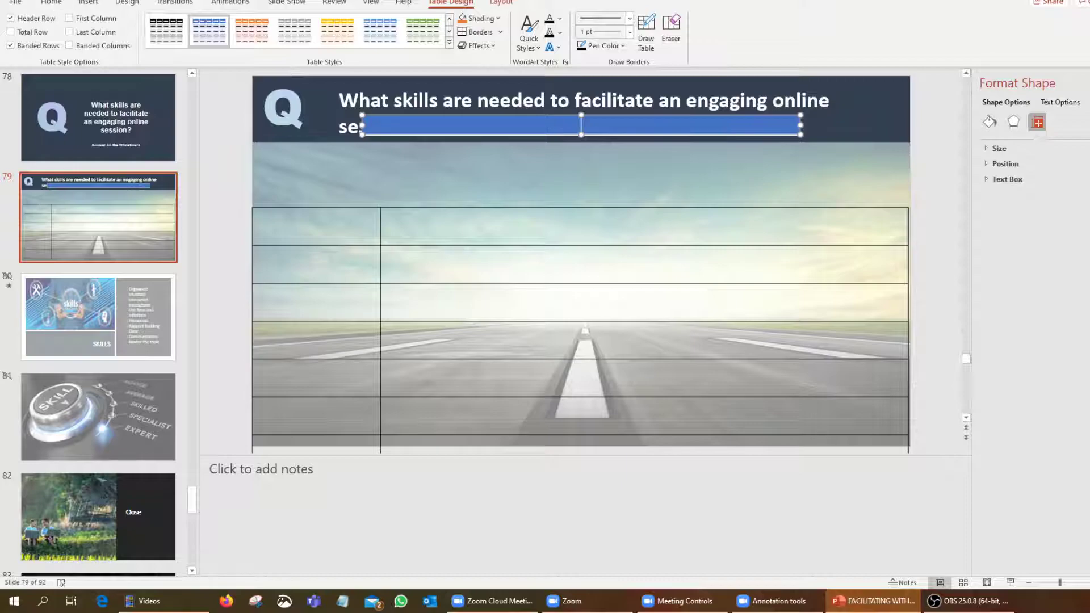
key("ctrl+z")
left_click(88, 2)
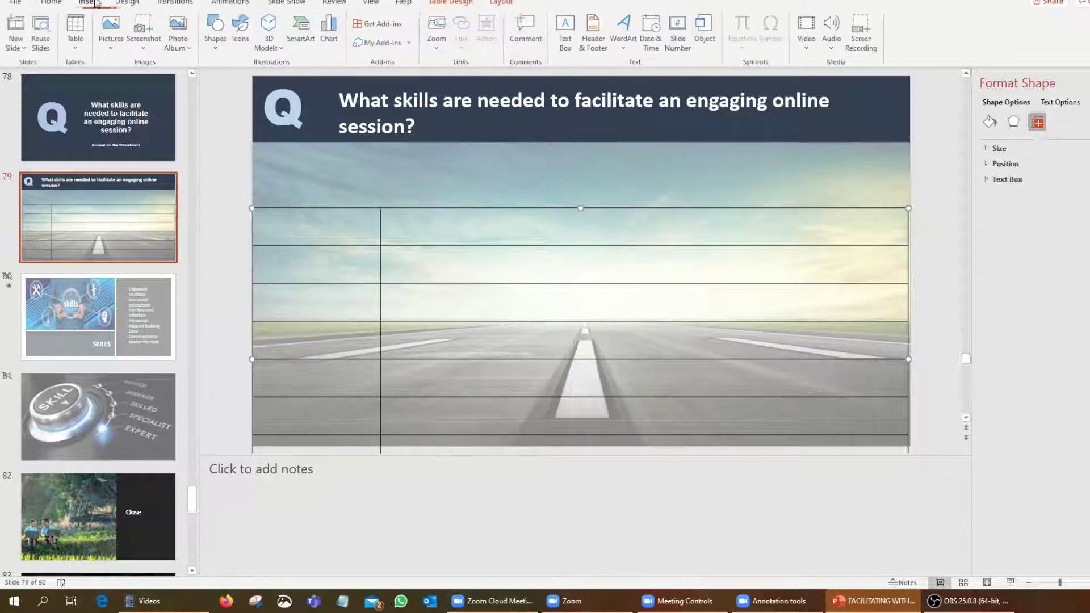
left_click(80, 38)
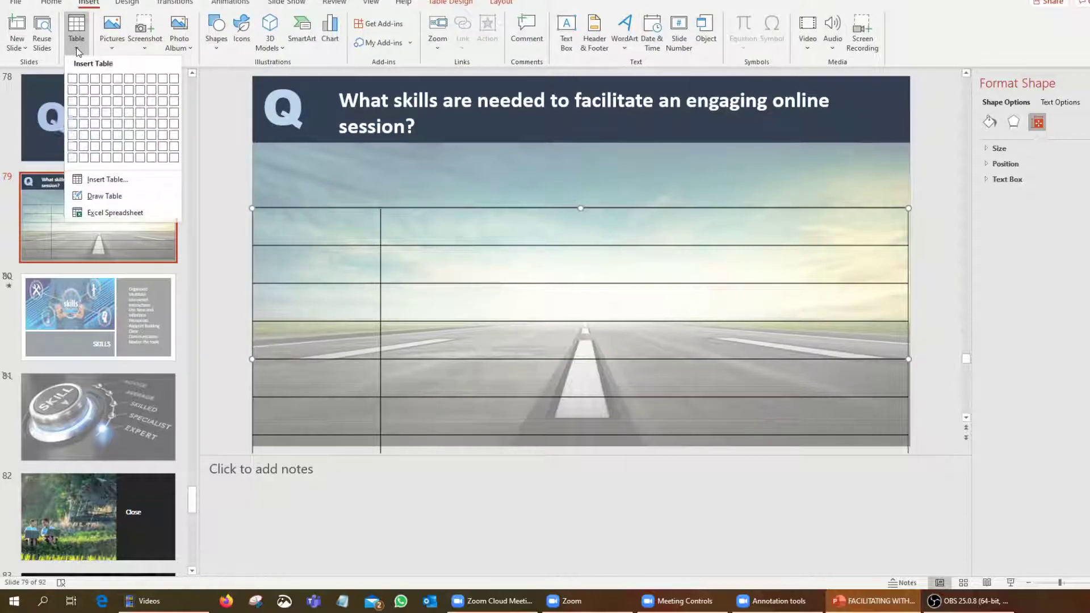
left_click(84, 147)
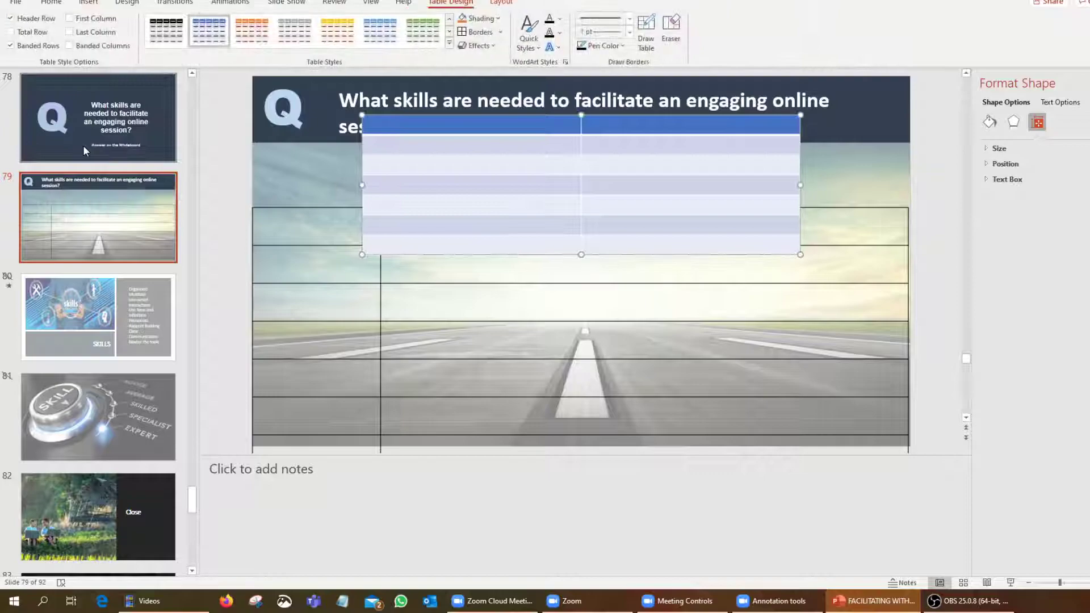
- Give the new table No fill and move it just below the question heading
right_click(604, 116)
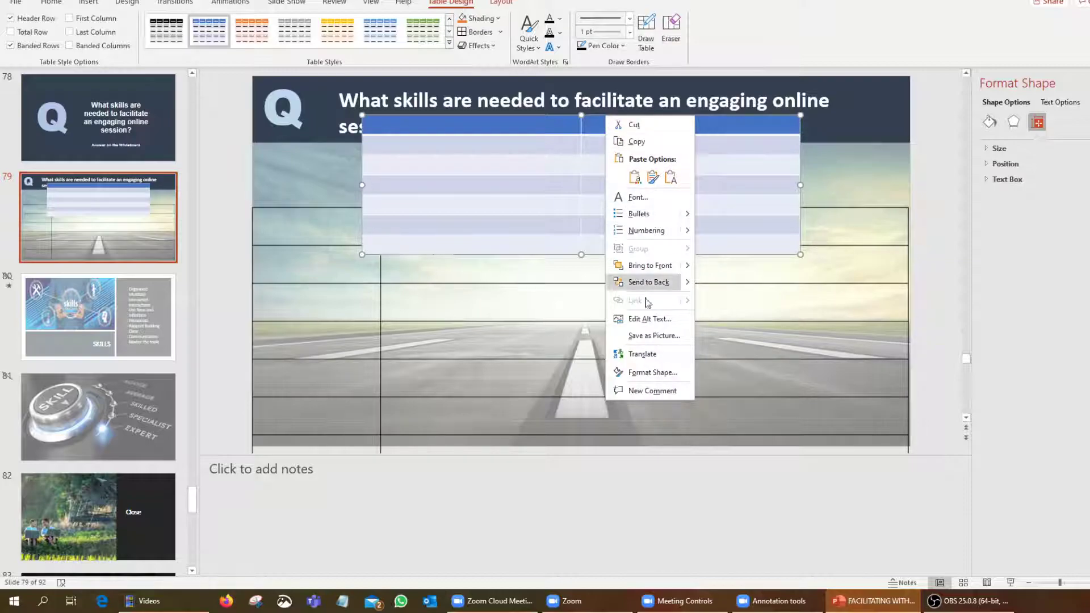
left_click(657, 372)
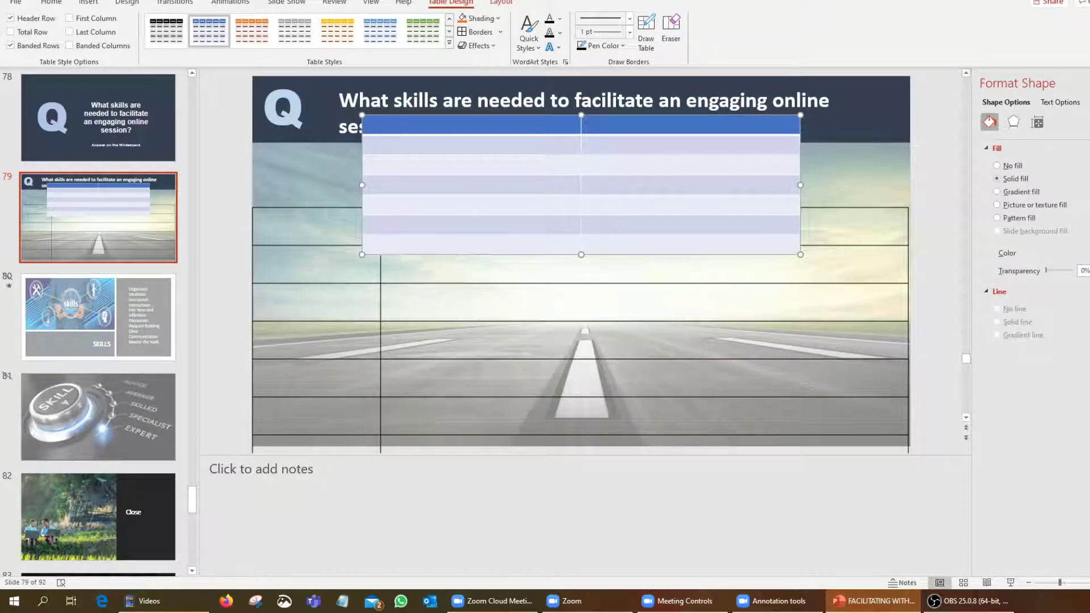
left_click(998, 166)
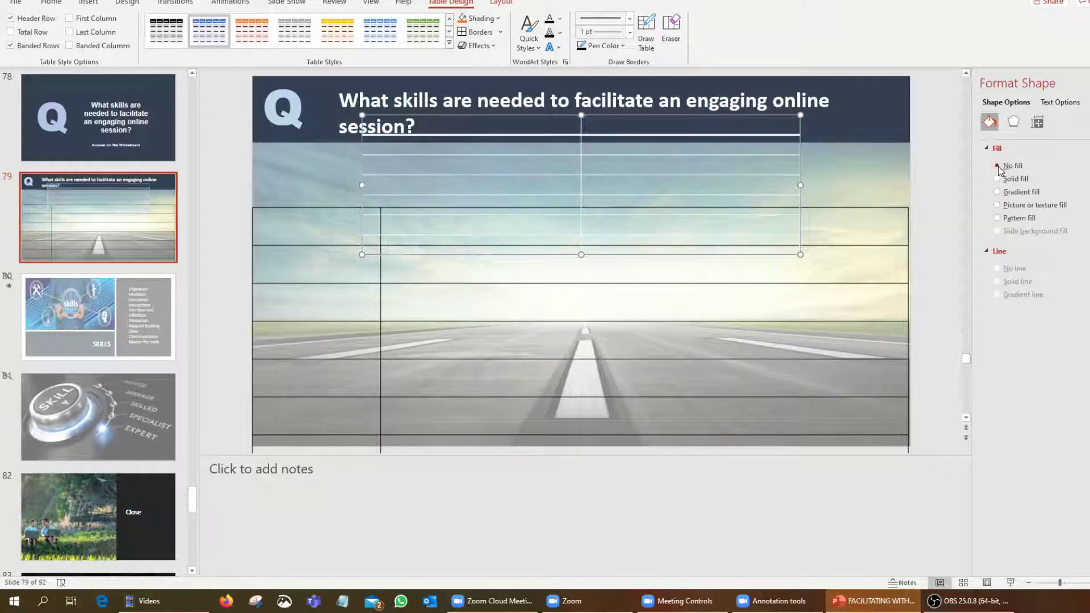
left_click(635, 122)
left_click_drag(495, 115, 493, 157)
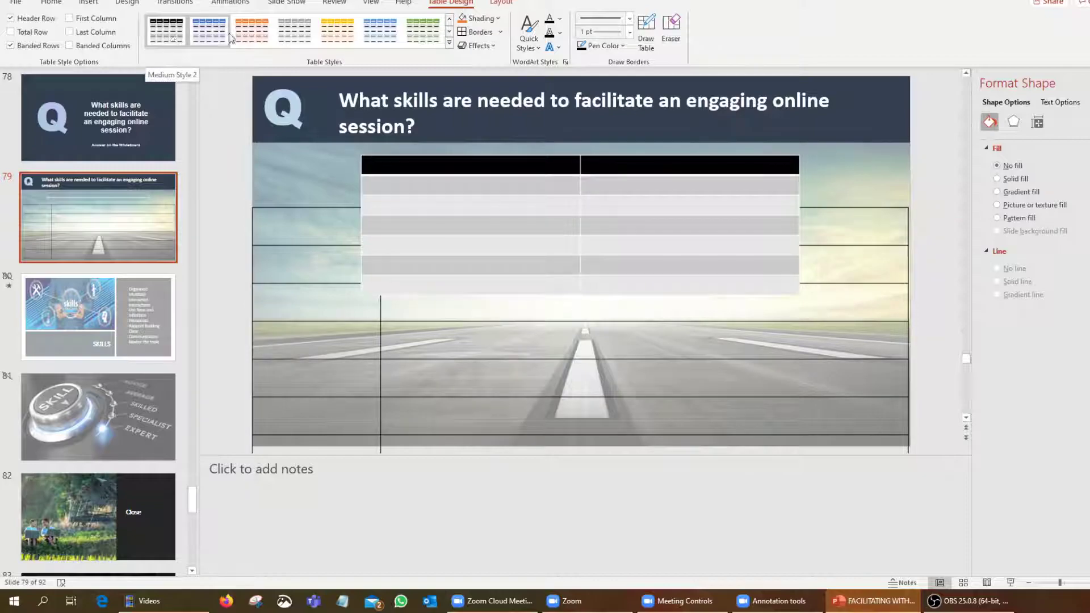
- Give the new table All Borders, a narrower first column and taller rows; select the old table
left_click(502, 37)
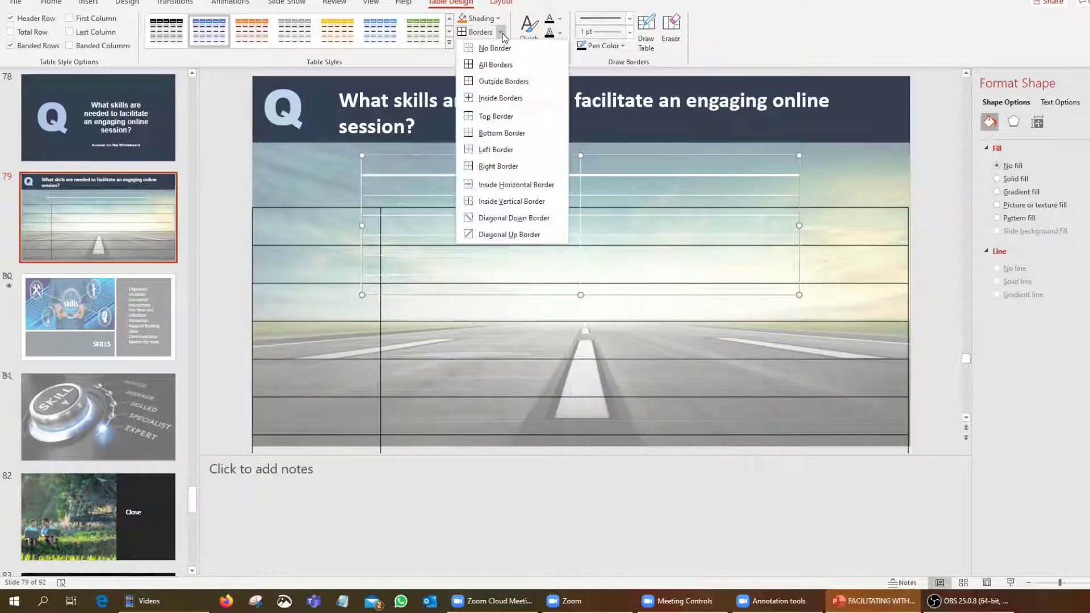
left_click(508, 63)
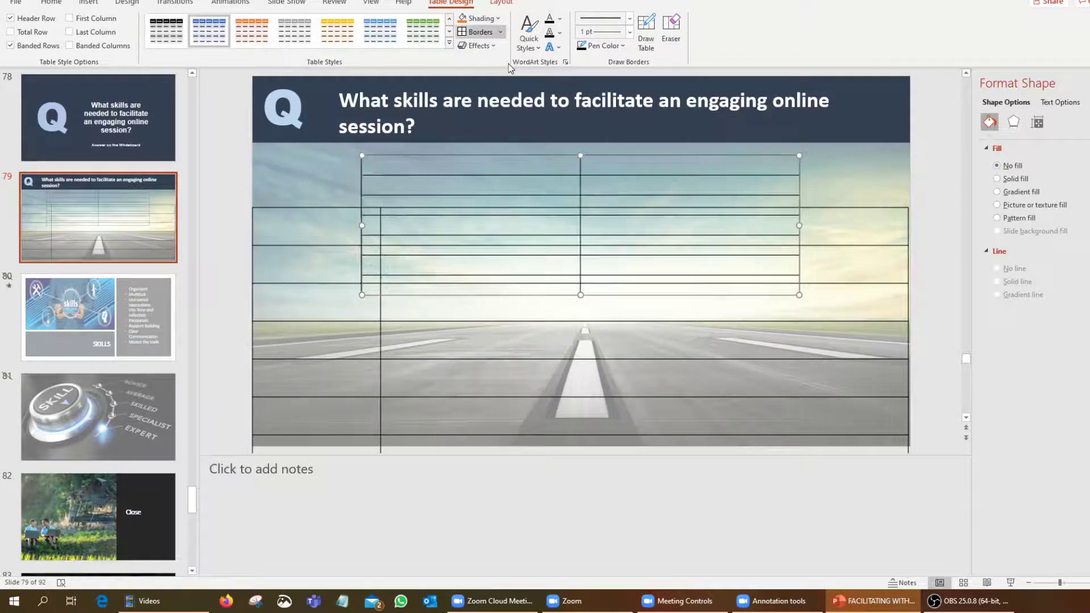
left_click(579, 169)
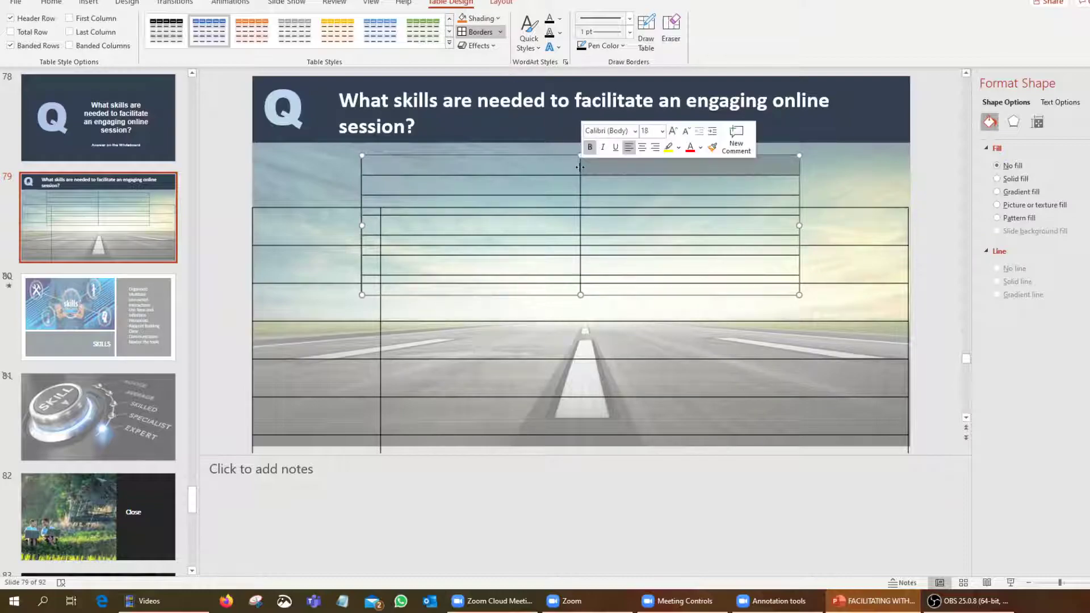
left_click_drag(479, 169, 449, 170)
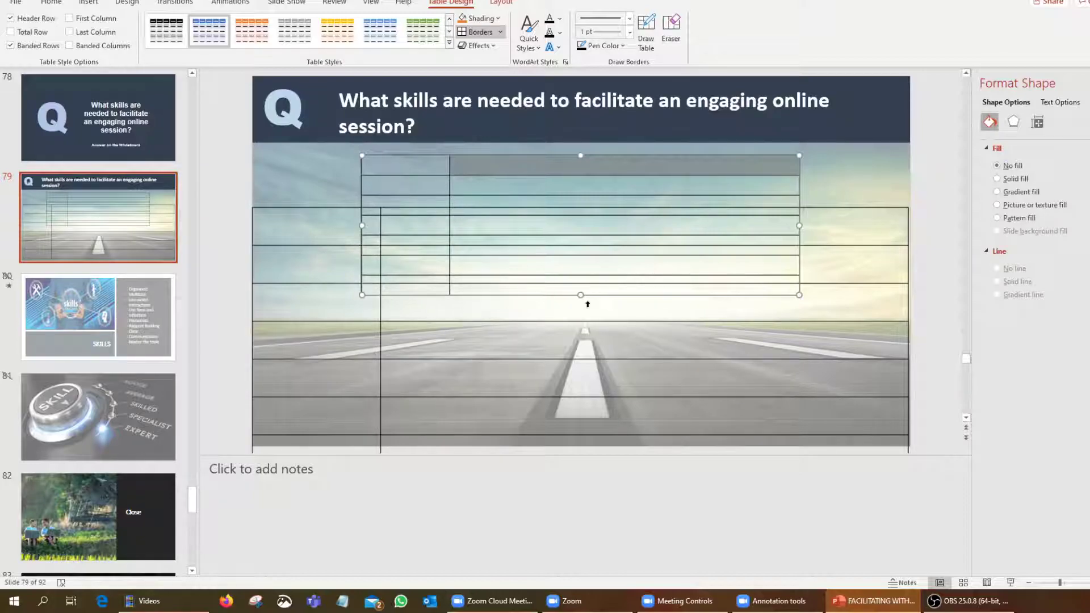
left_click_drag(580, 295, 574, 366)
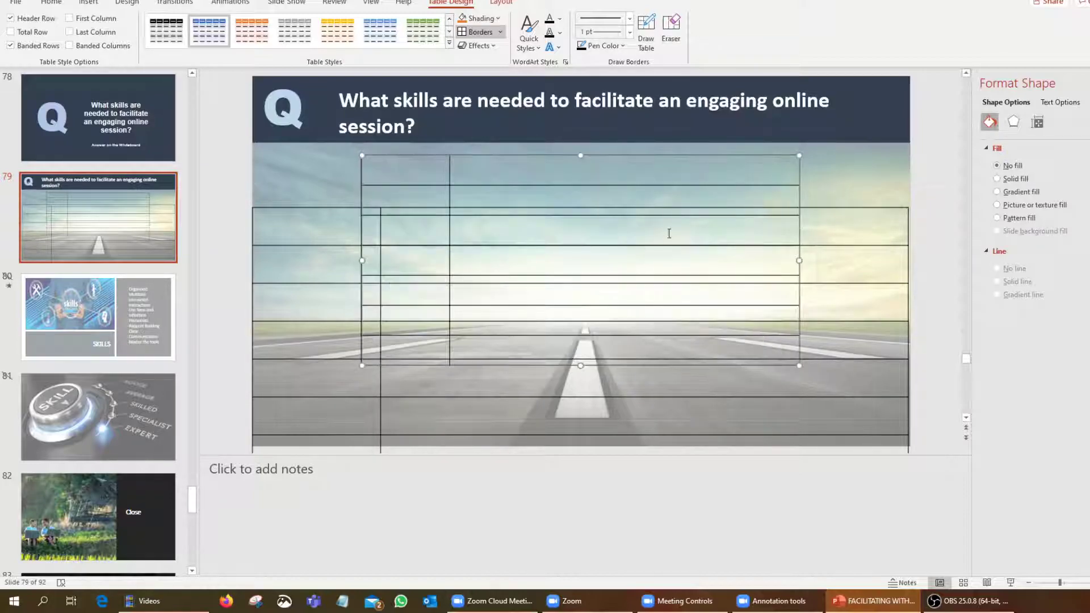
left_click(857, 209)
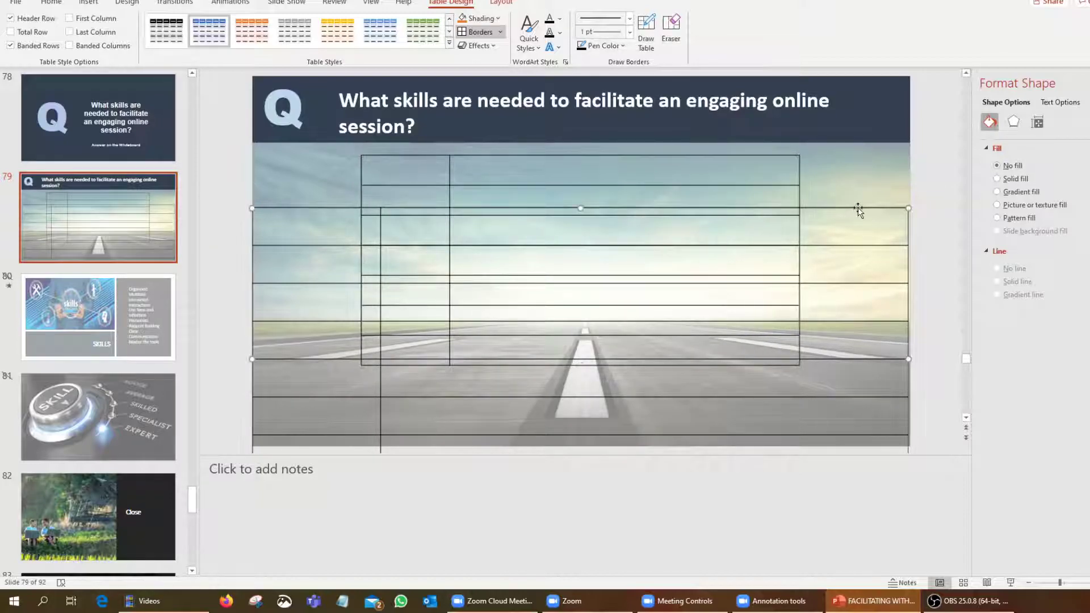
- Delete the old table and stretch the bordered table from under the heading to the slide's right and bottom edges
key("Delete")
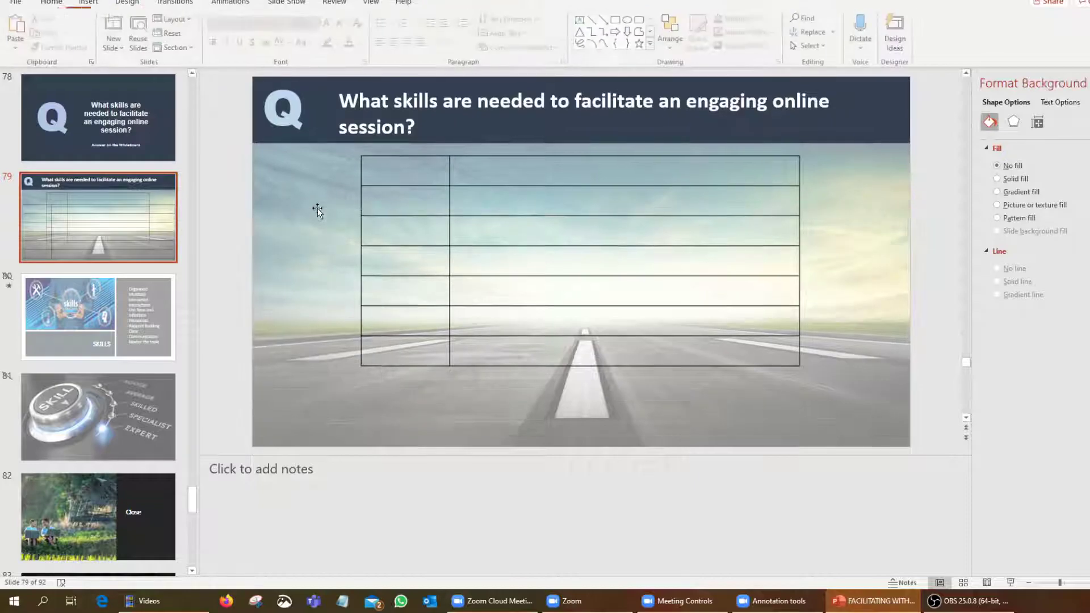
left_click(580, 152)
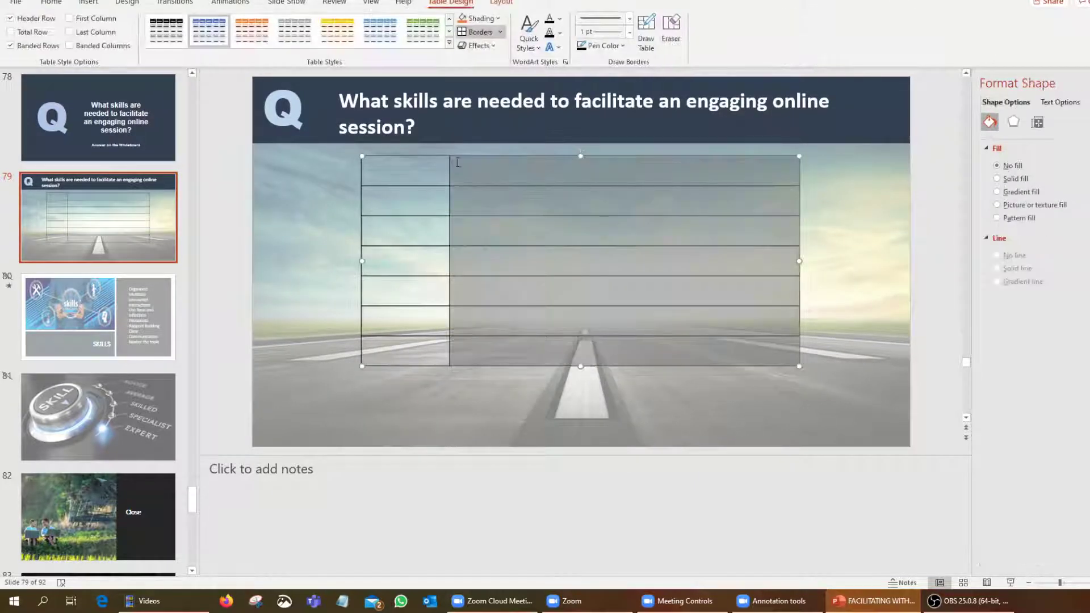
left_click_drag(433, 161, 323, 142)
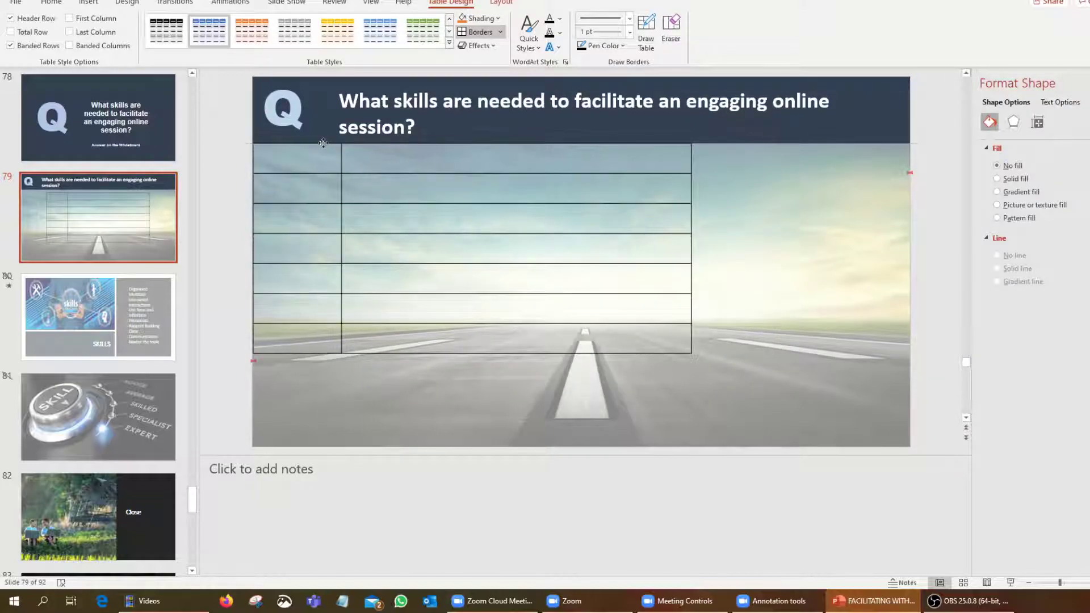
left_click_drag(690, 246, 909, 246)
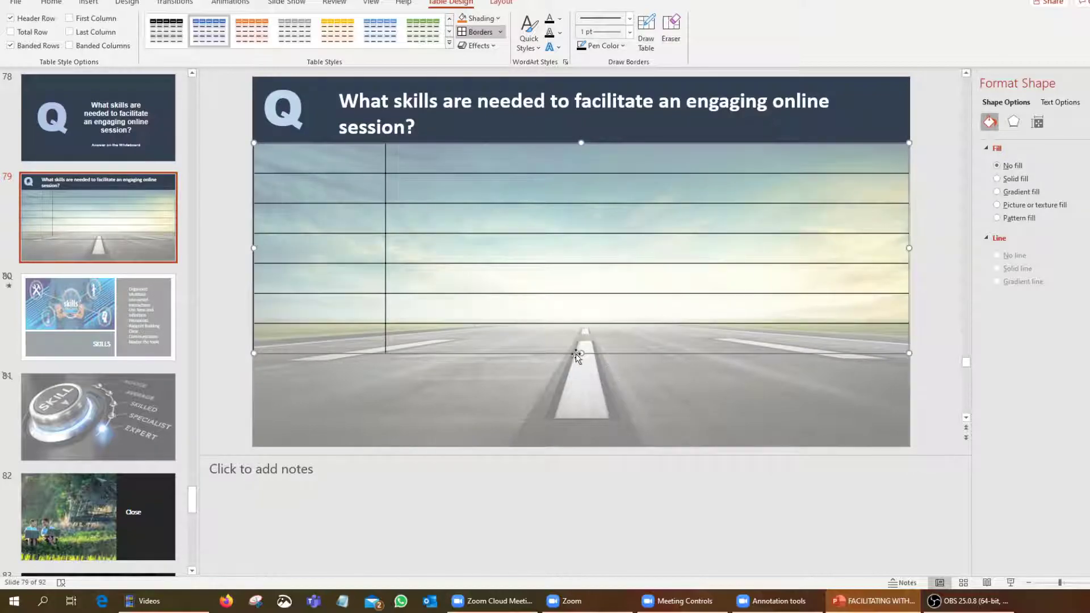
left_click_drag(579, 354, 573, 448)
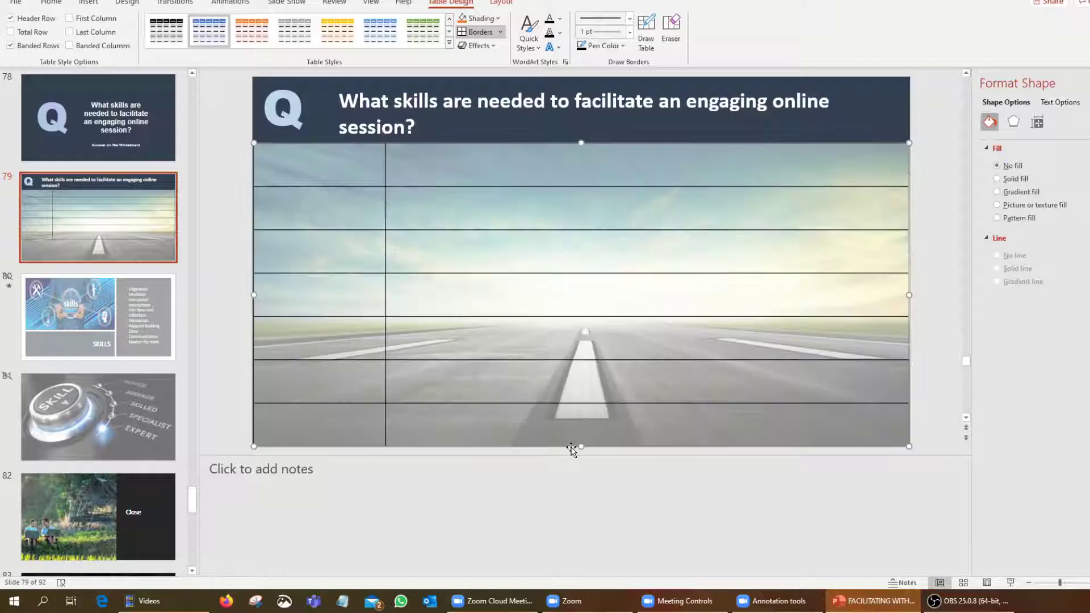
left_click(356, 563)
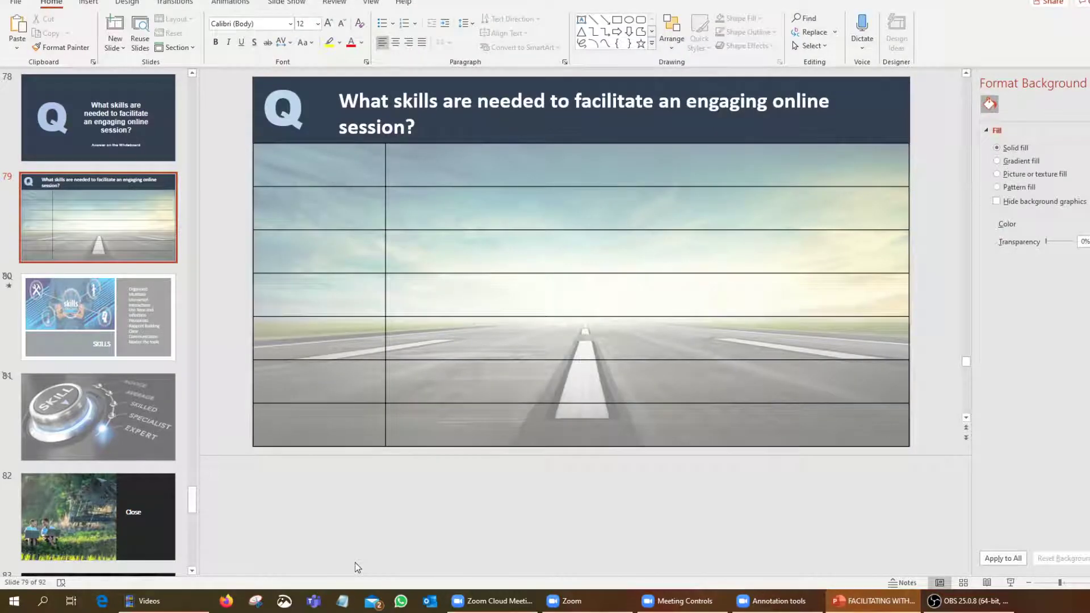